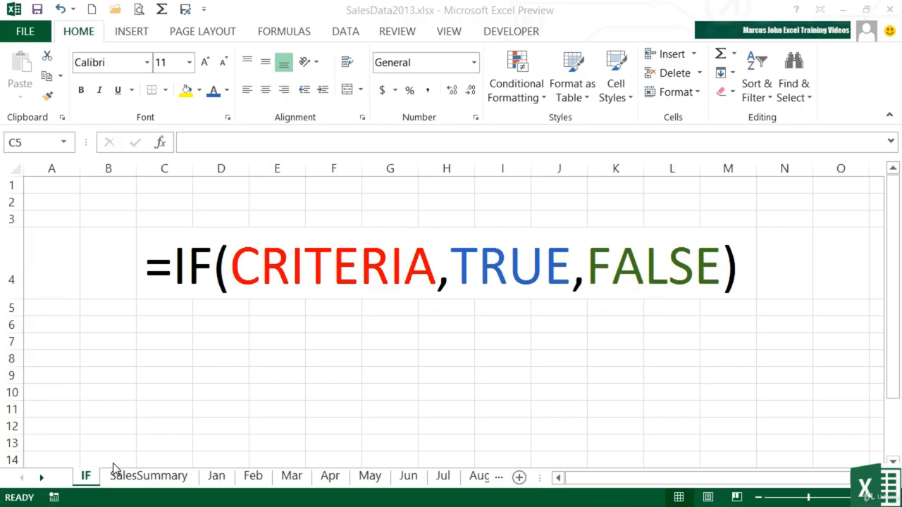
- On the SalesSummary sheet, start an IF formula in I2 with the logical test F2>G2
click(162, 484)
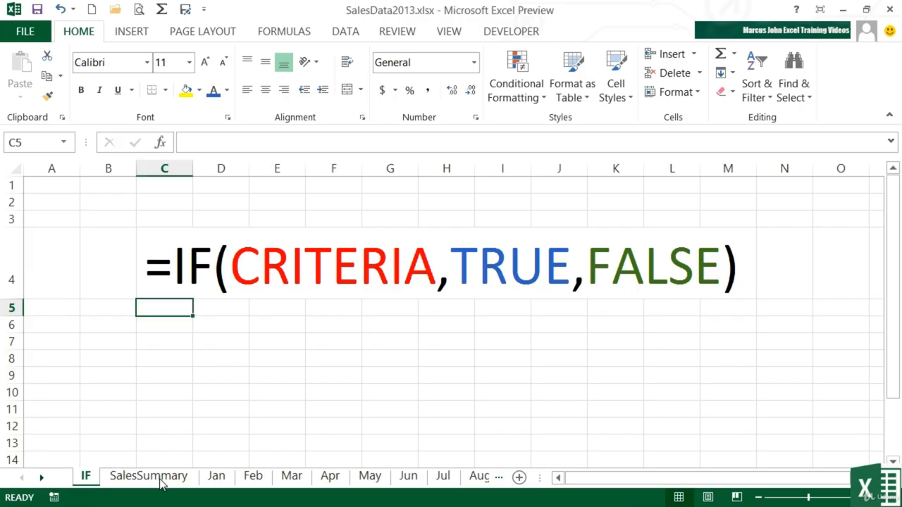
click(150, 476)
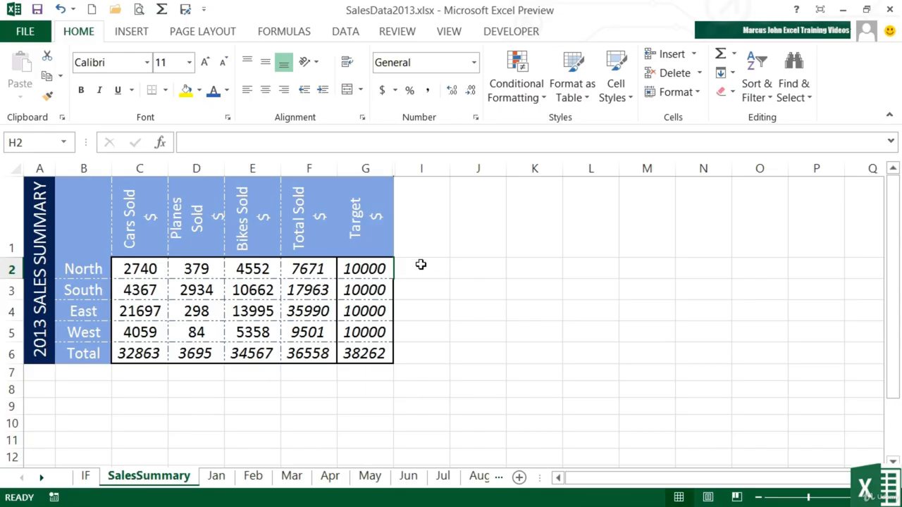
click(419, 264)
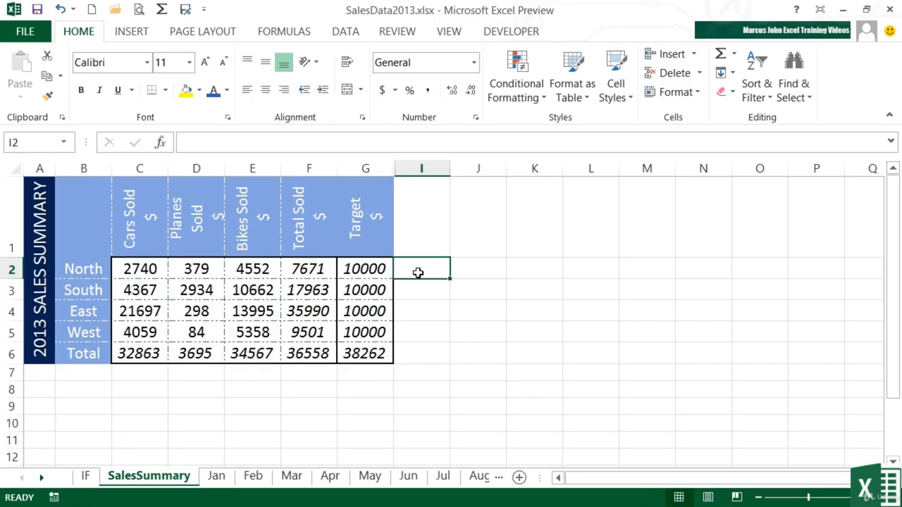
text(=if)
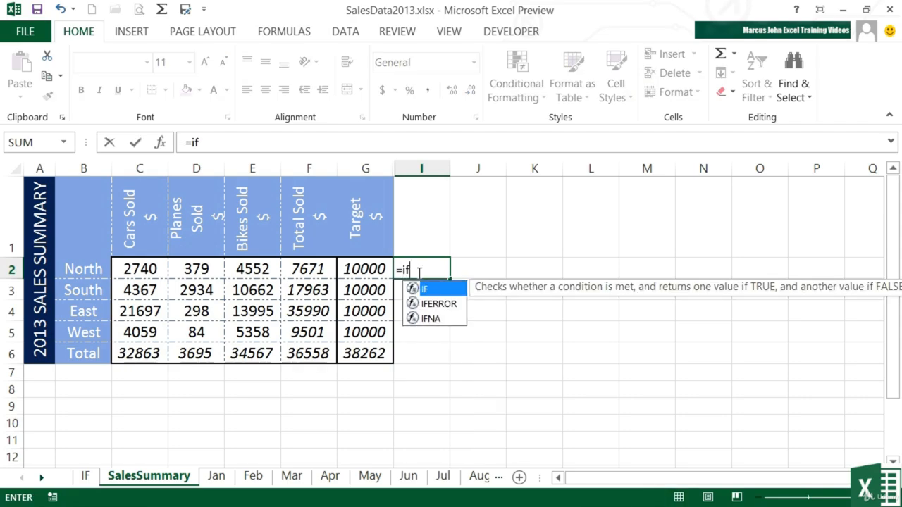
text(()
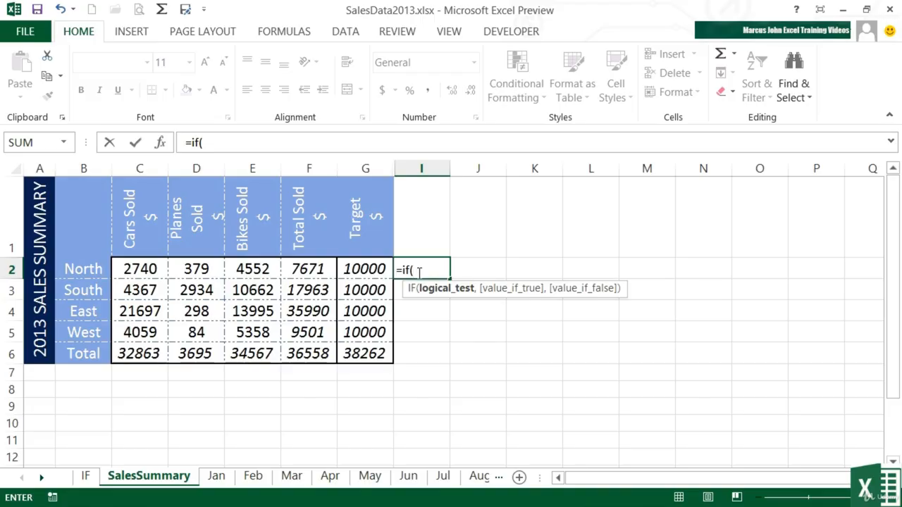
click(308, 271)
text(>)
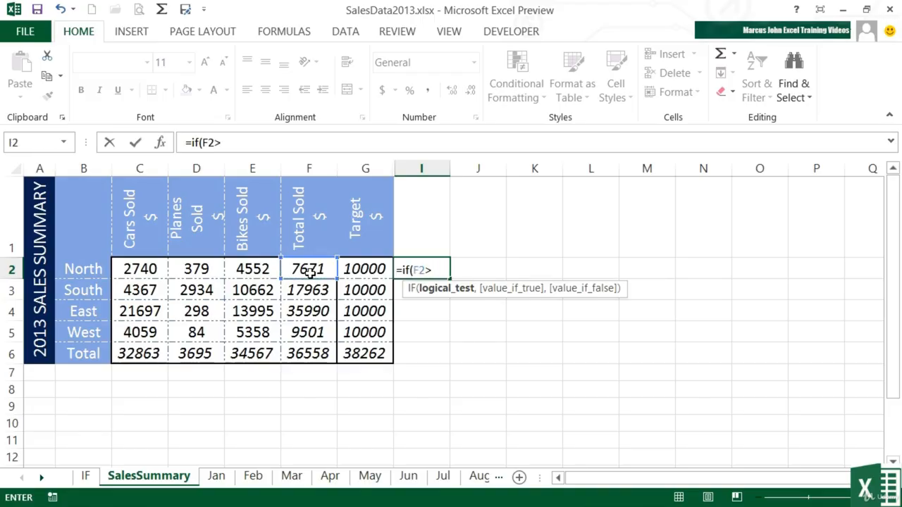
click(364, 271)
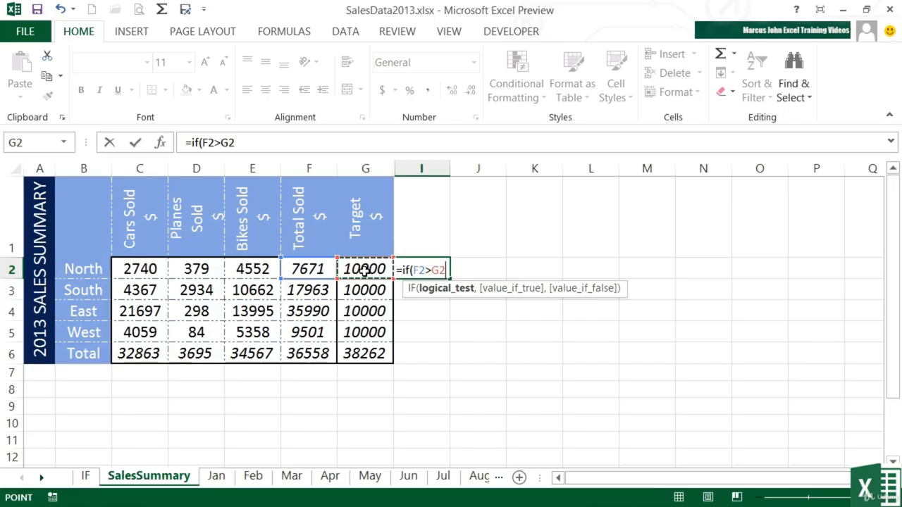
text(,)
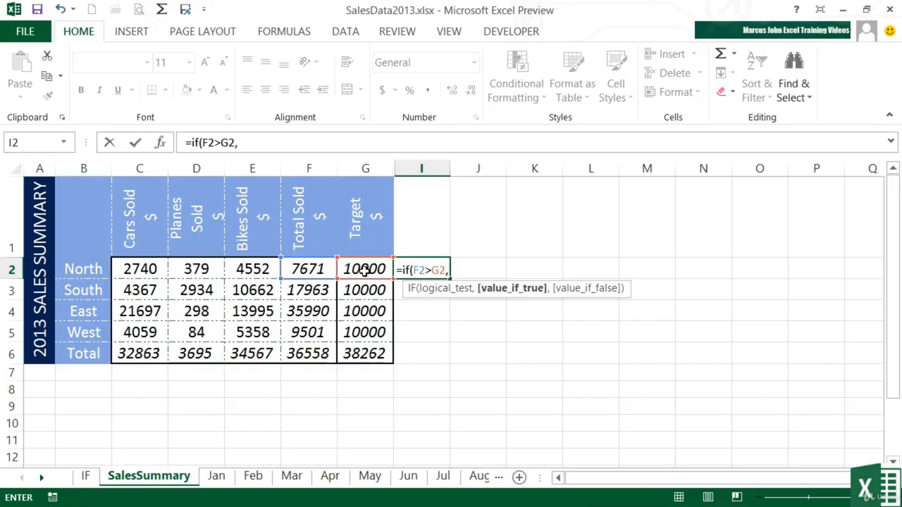
- Complete the I2 IF formula with "Target Met" as the true result and "Not Met" as the false result
text("Target Met)
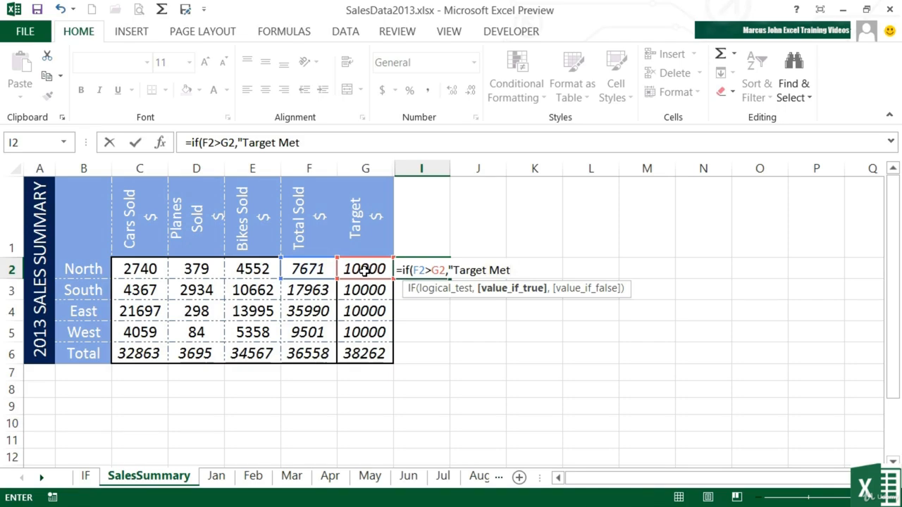
text(",)
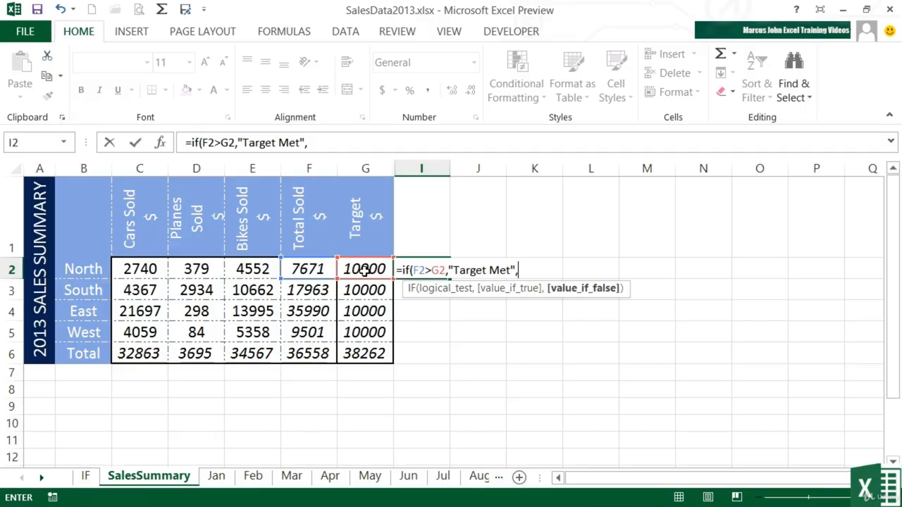
text("Not Met")
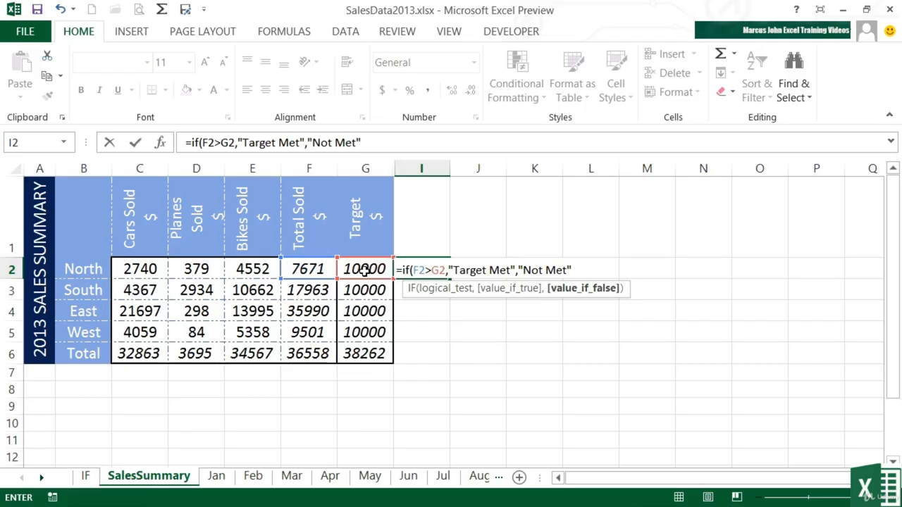
text())
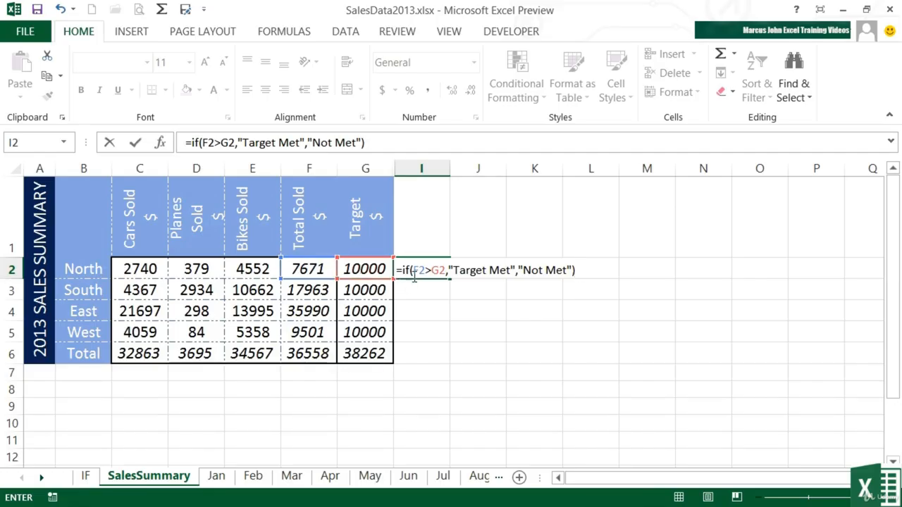
drag(410, 271, 443, 277)
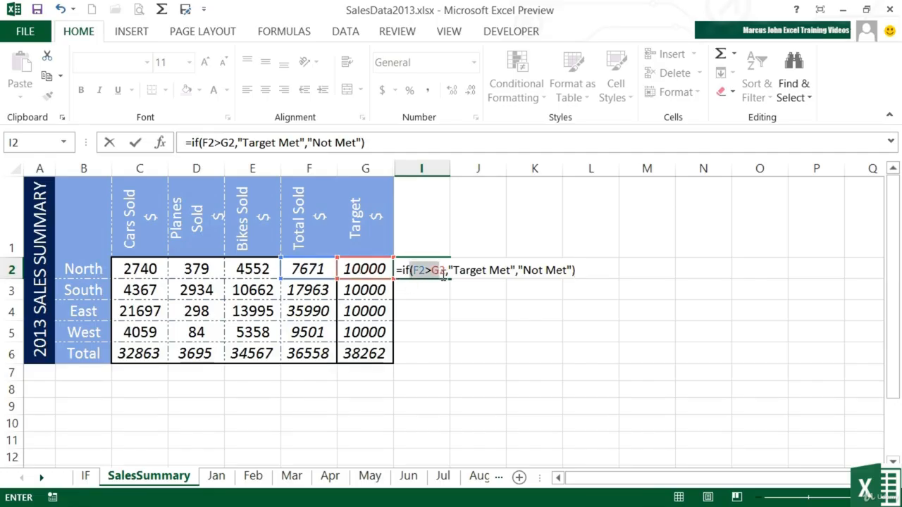
click(448, 270)
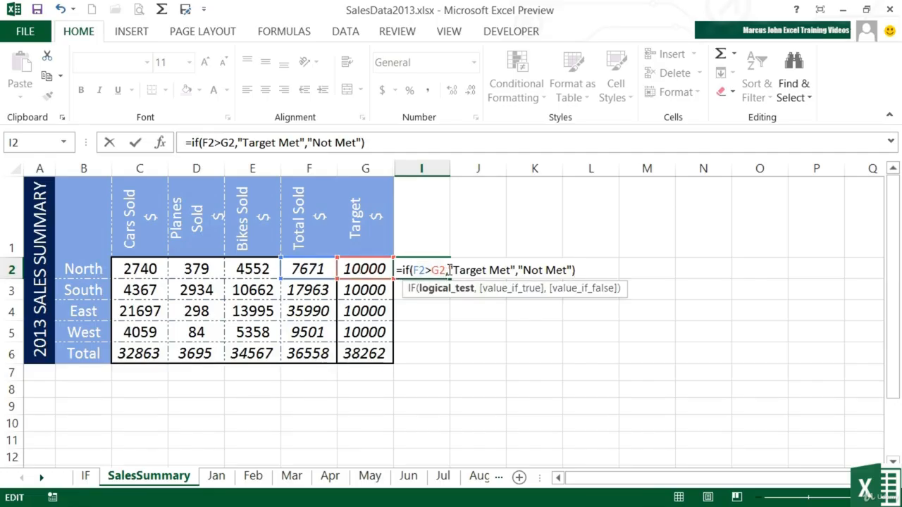
drag(448, 271, 574, 269)
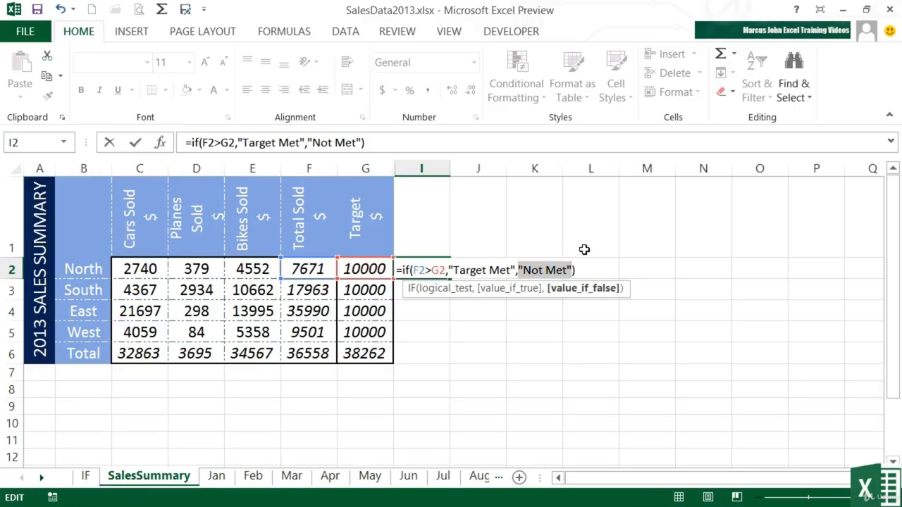
click(586, 270)
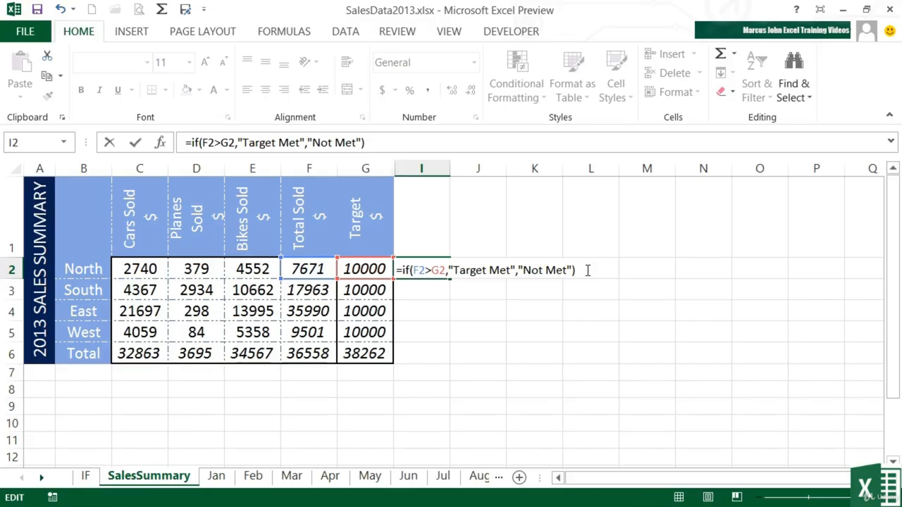
key(Return)
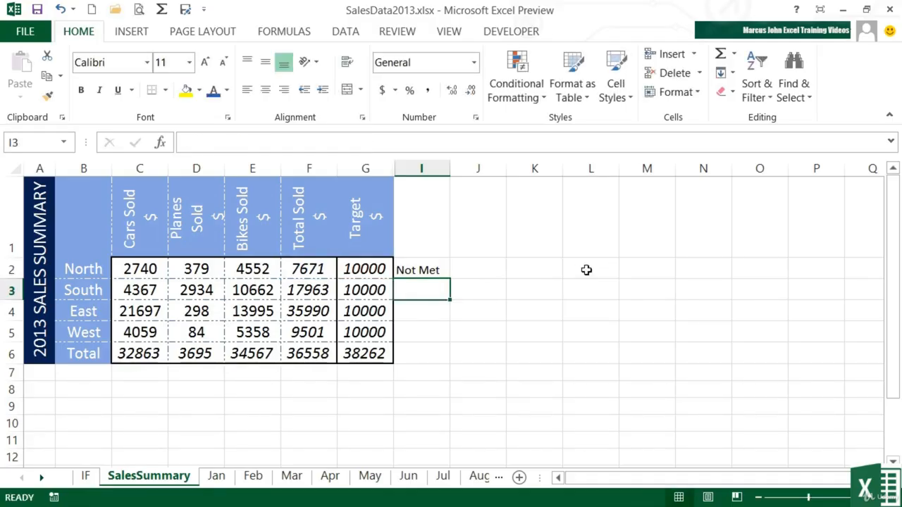
- Copy the IF formula from I2 down through I5 and widen column I to fit the text
key(Up)
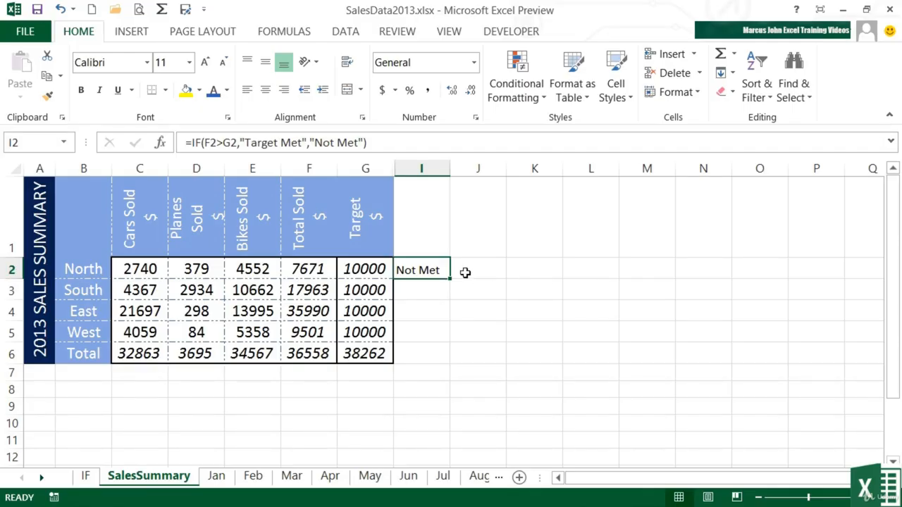
drag(450, 280, 439, 346)
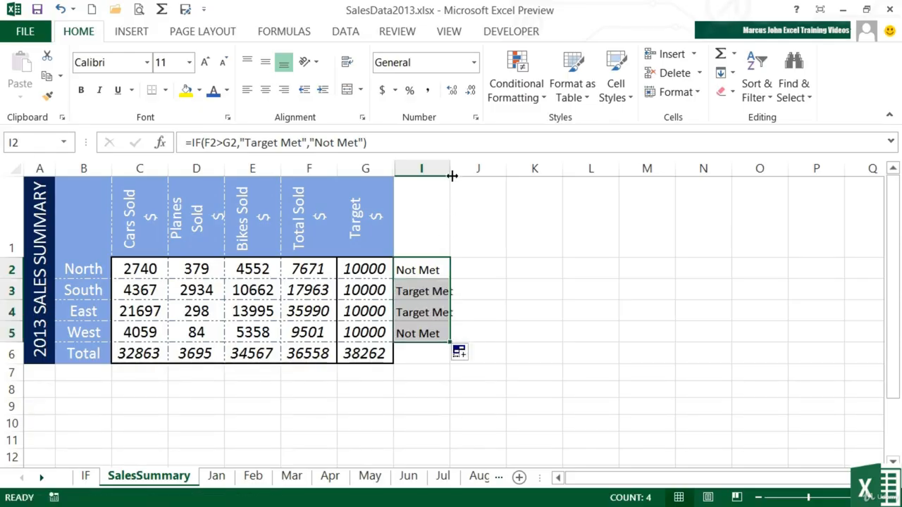
drag(450, 172, 479, 172)
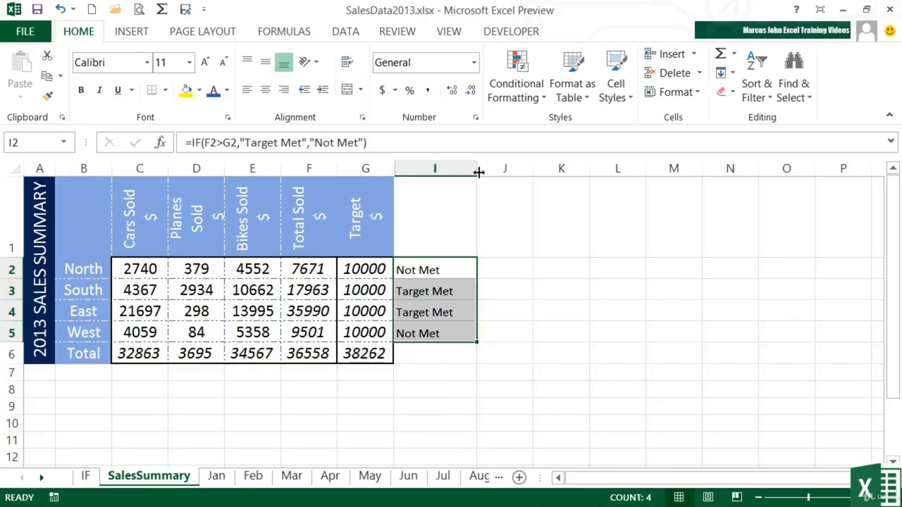
- Check the copied formulas in column I and extend the IF formula from I5 to the Total row in I6
click(439, 291)
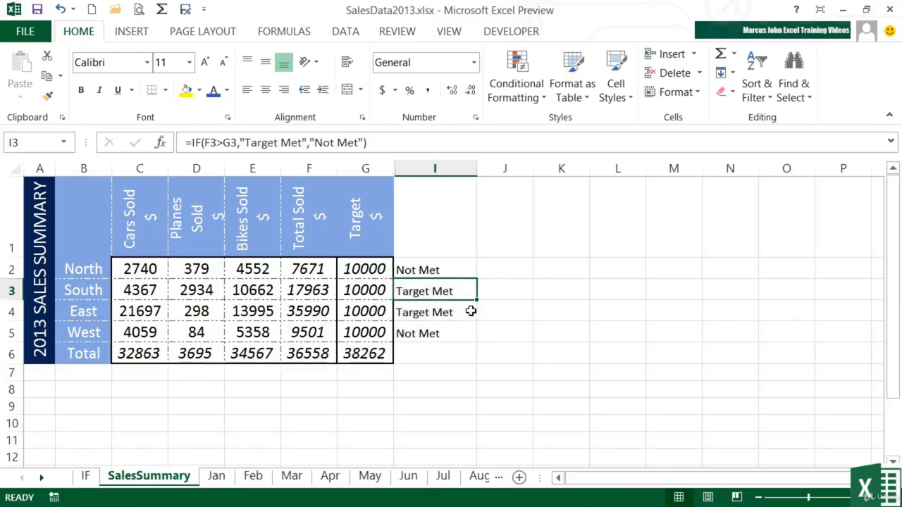
click(444, 314)
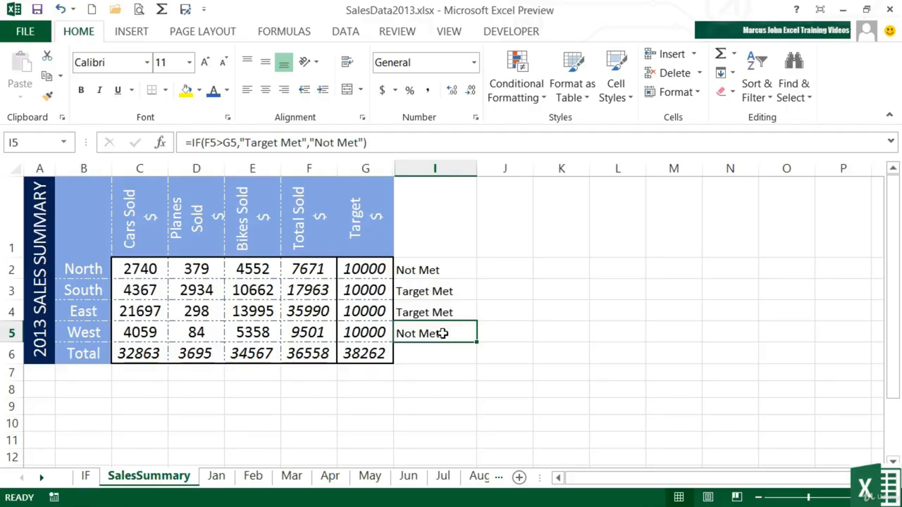
drag(476, 343, 472, 361)
click(427, 352)
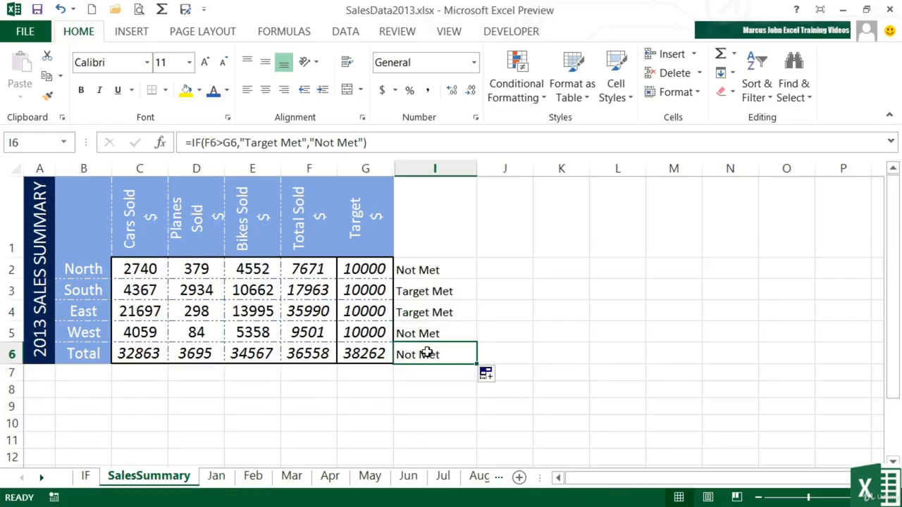
- Correct the Target total in G6 so its formula sums G2:G5
click(367, 356)
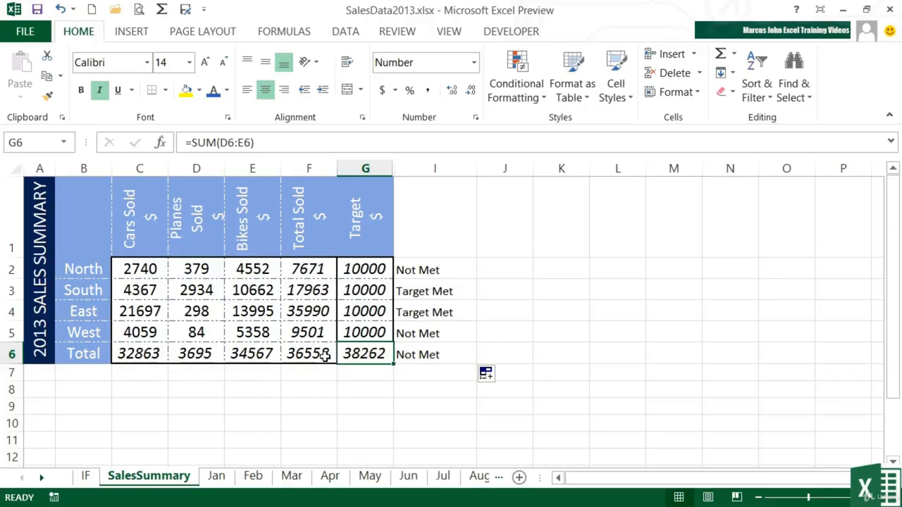
double_click(374, 359)
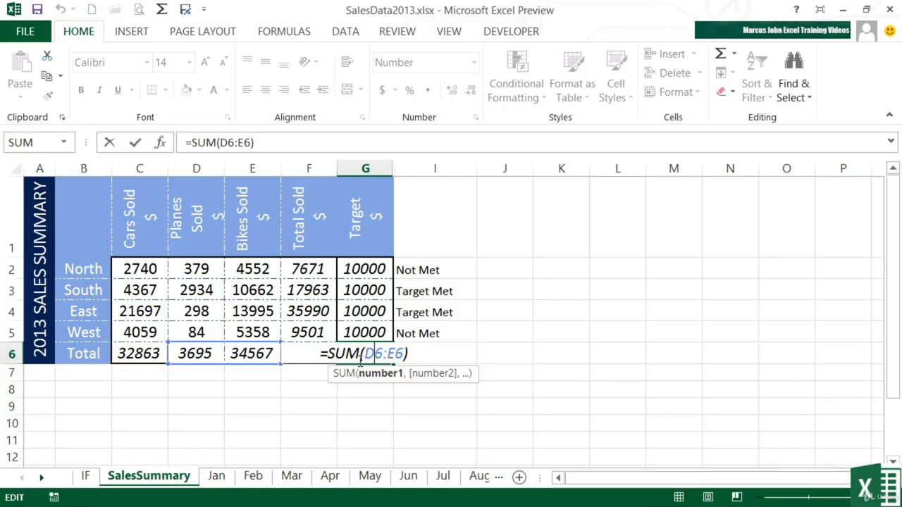
drag(364, 354, 414, 354)
key(BackSpace)
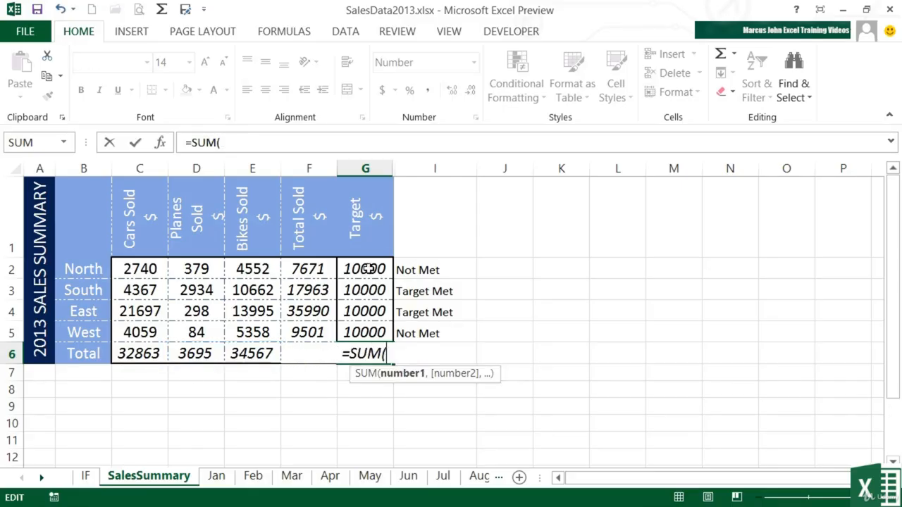
drag(367, 266, 366, 334)
key(Return)
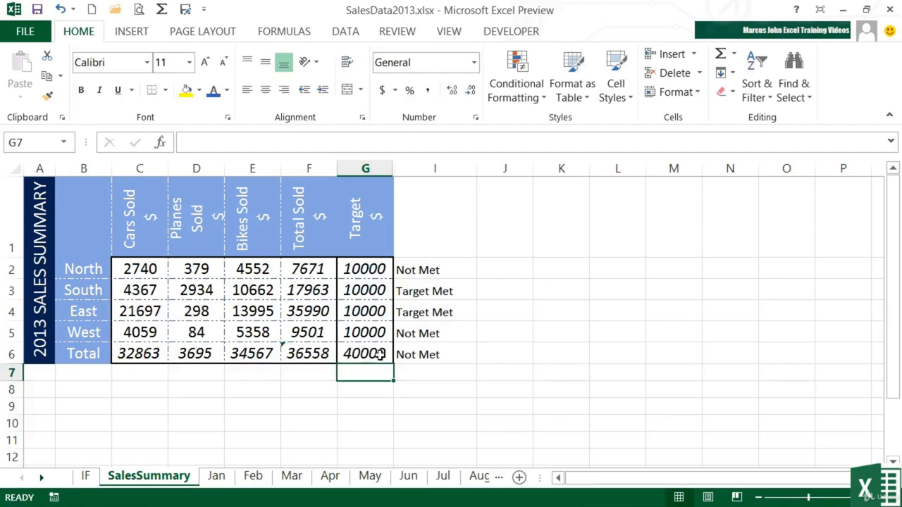
click(379, 353)
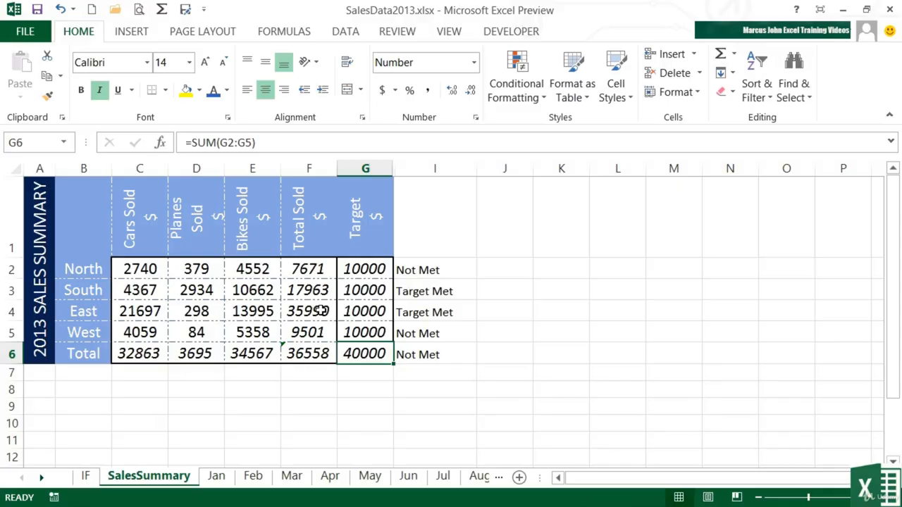
- Fix the inconsistent Total Sold formula in F6 by copying the formula from the cell to its left
click(290, 351)
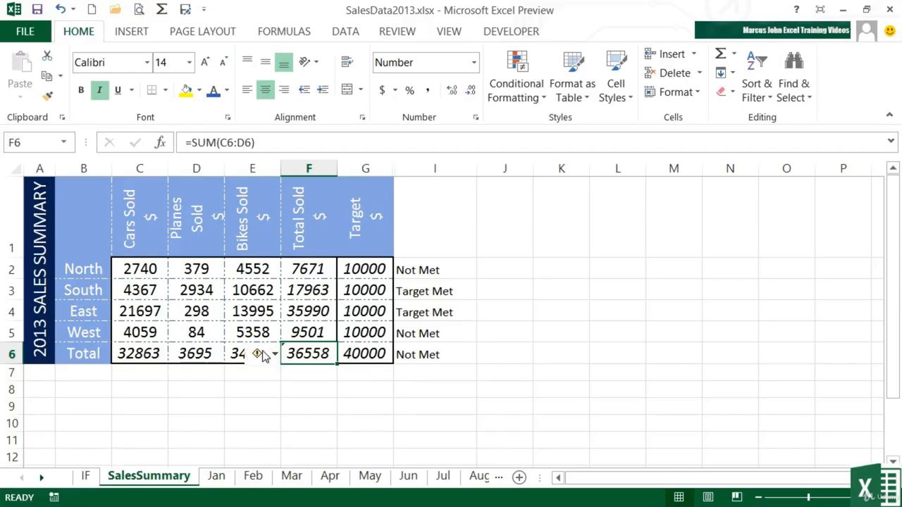
click(264, 354)
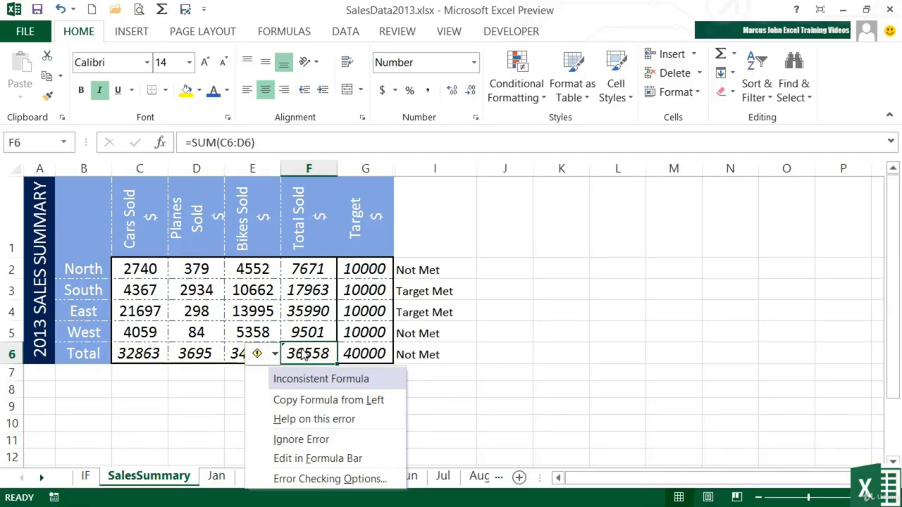
click(328, 400)
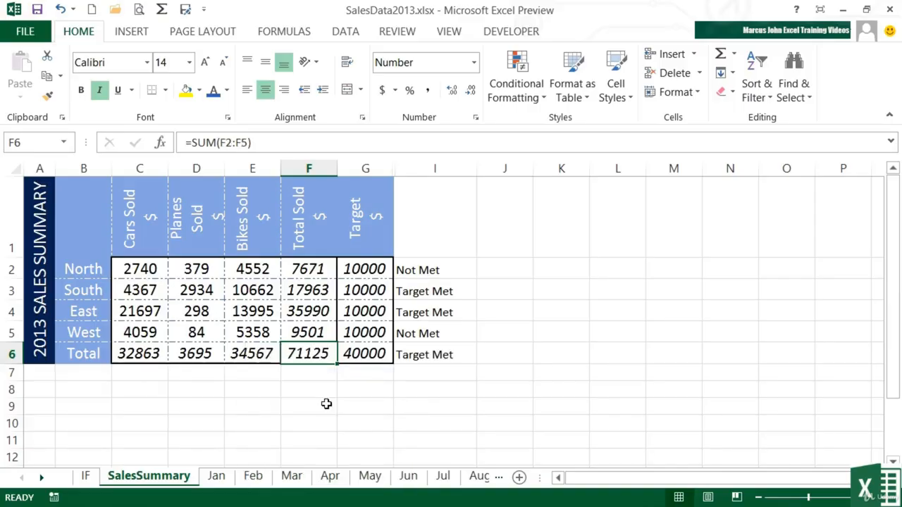